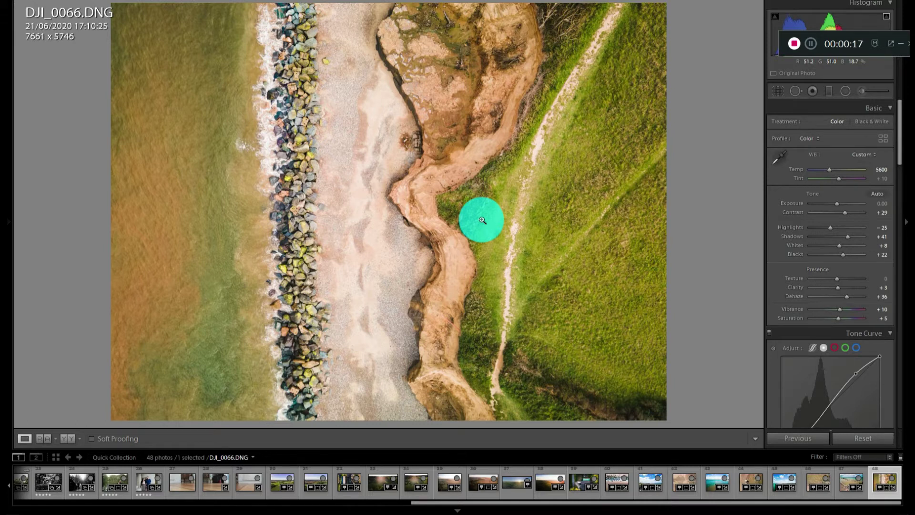
# - Compare the edited aerial coast photo with its original, ending with all of its develop settings reset
pyautogui.click(862, 435)
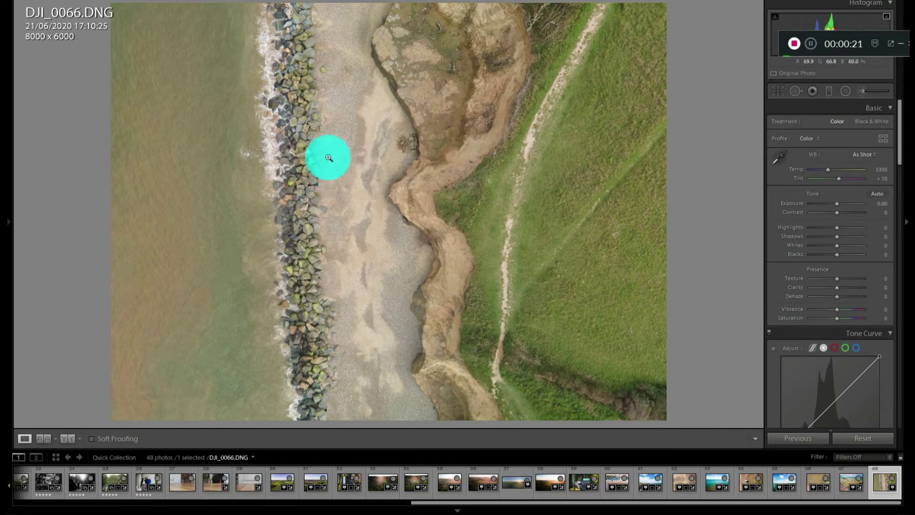
pyautogui.hotkey('ctrl', 'z')
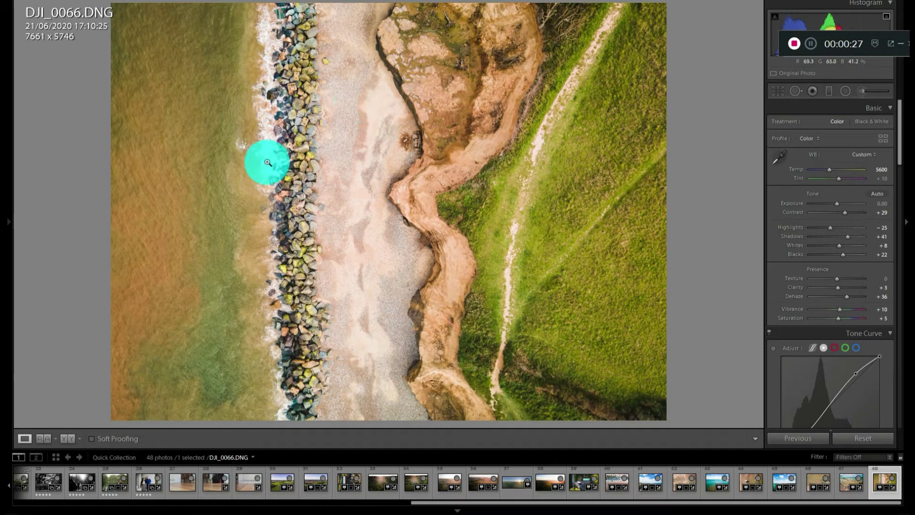
pyautogui.hotkey('ctrl', 'z')
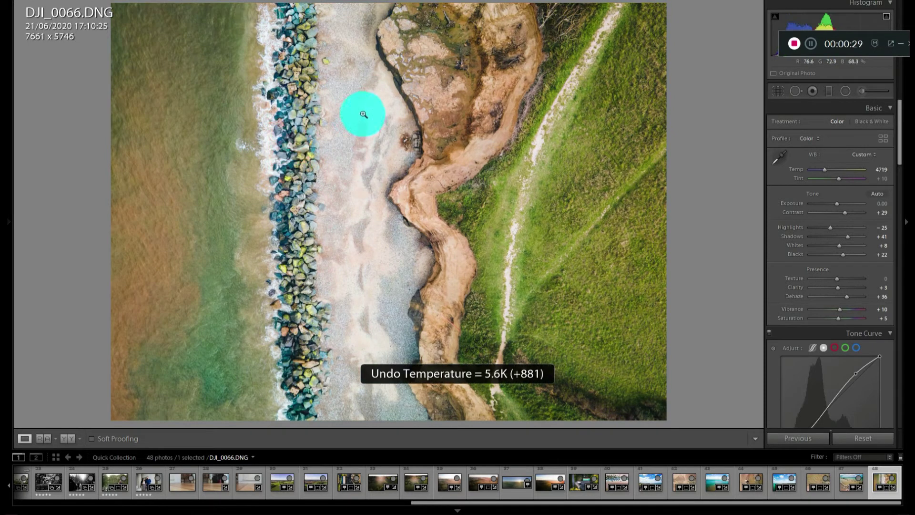
pyautogui.click(883, 439)
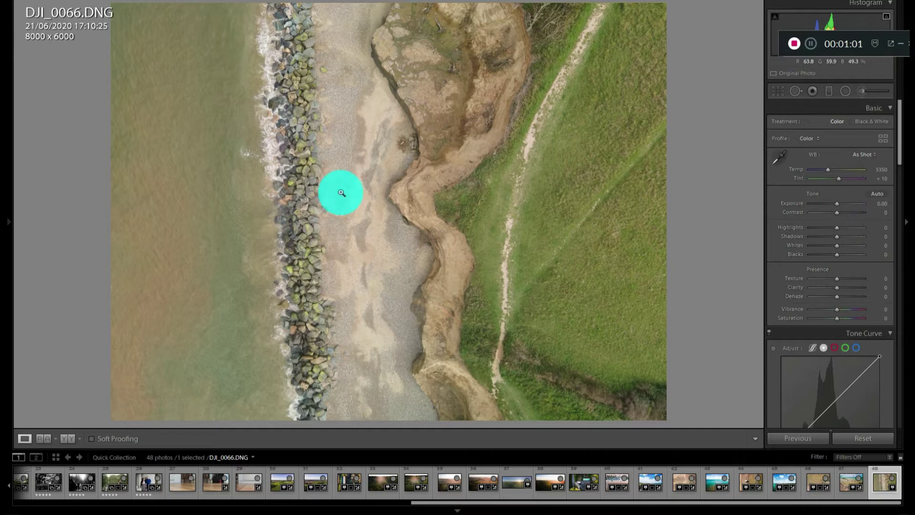
pyautogui.moveTo(830, 42); pyautogui.dragTo(811, 80)
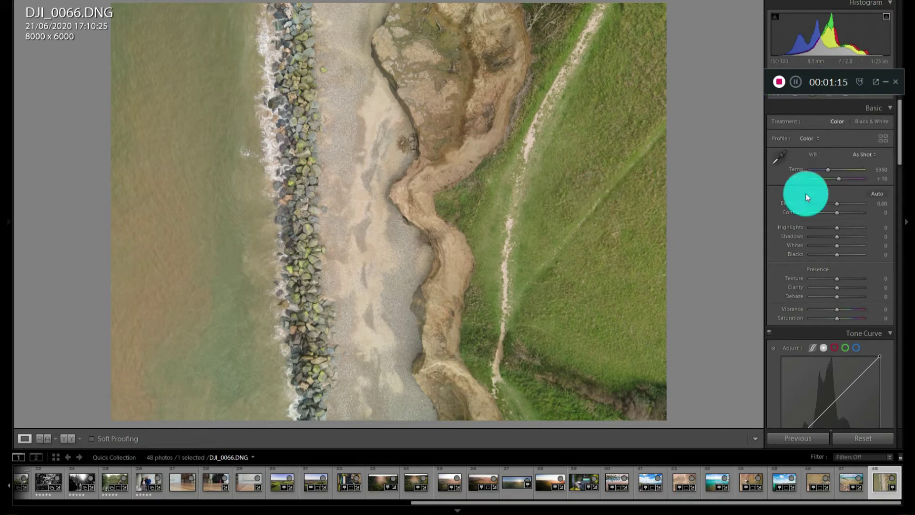
# - Set the photo's white balance temperature to 5509 and its contrast to +28
pyautogui.click(828, 169)
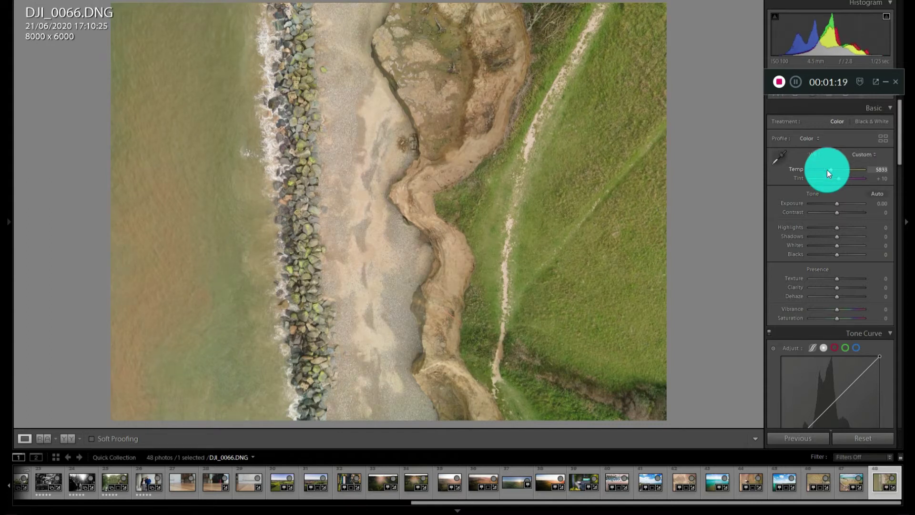
pyautogui.click(868, 170)
pyautogui.moveTo(868, 172); pyautogui.dragTo(825, 170)
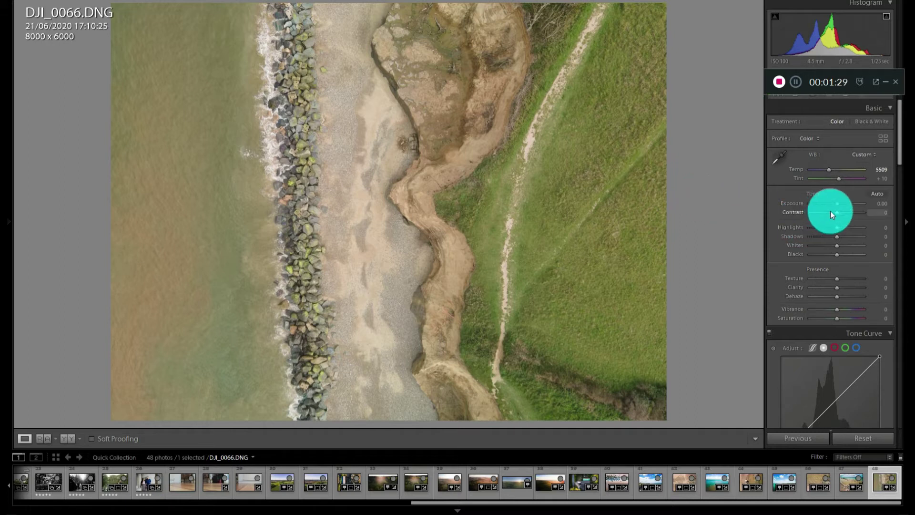
pyautogui.moveTo(838, 213); pyautogui.dragTo(845, 211)
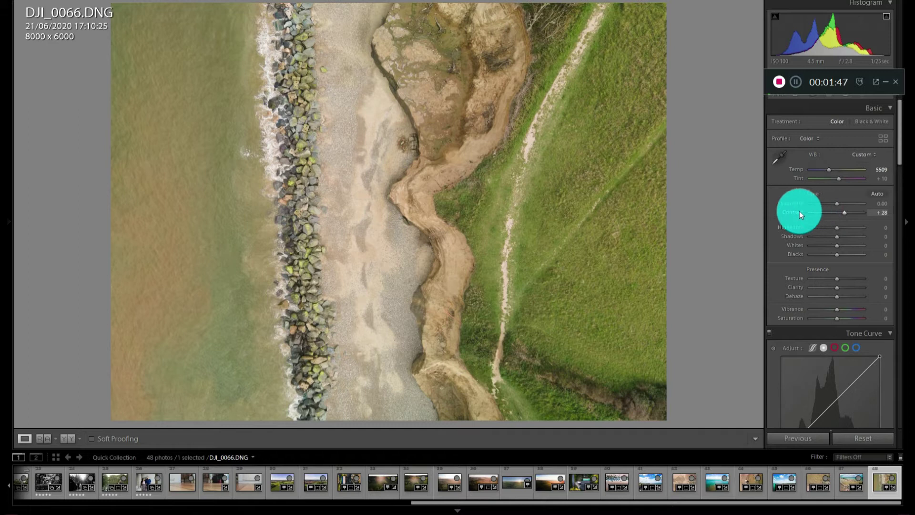
# - Adjust the photo's tone with highlights at -23, shadows at +40 and whites at +10
pyautogui.moveTo(838, 229); pyautogui.dragTo(842, 248)
pyautogui.click(887, 248)
pyautogui.write('10')
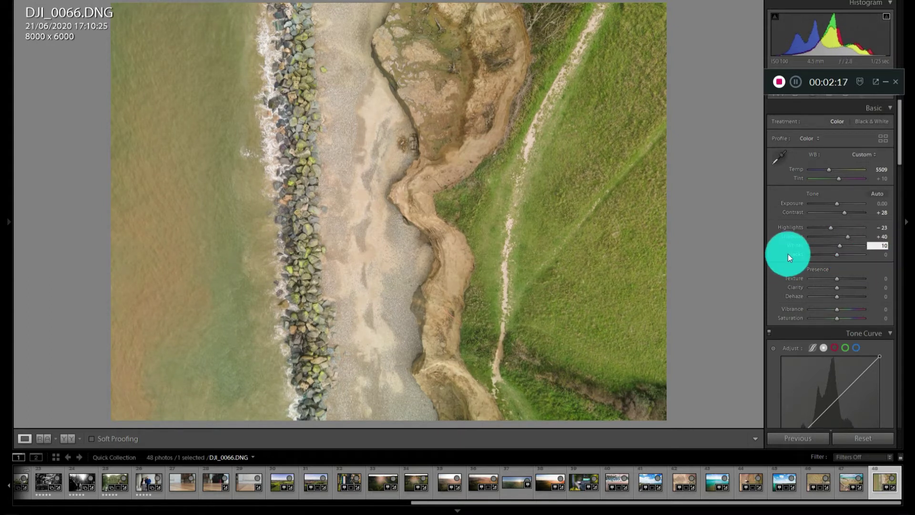
# - Set the photo's blacks to +20
pyautogui.moveTo(829, 253); pyautogui.dragTo(842, 255)
pyautogui.click(880, 256)
pyautogui.write('20')
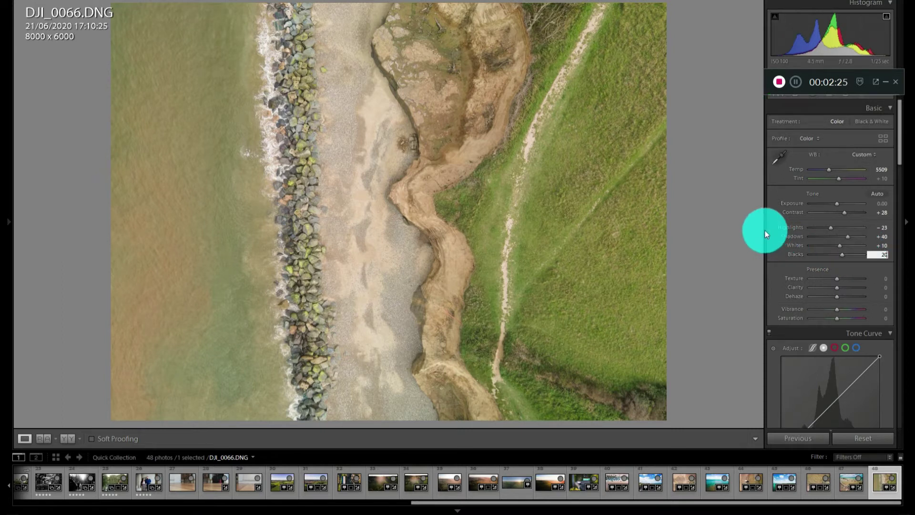
pyautogui.click(773, 227)
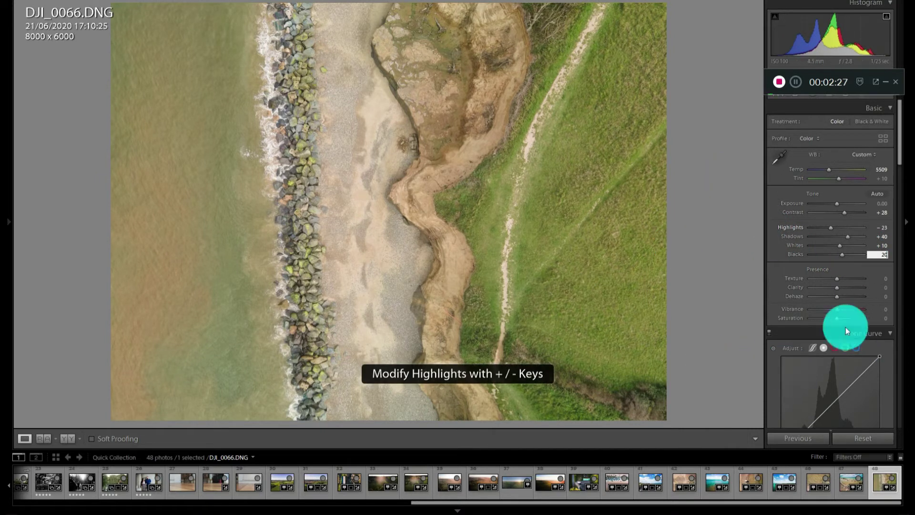
pyautogui.click(748, 253)
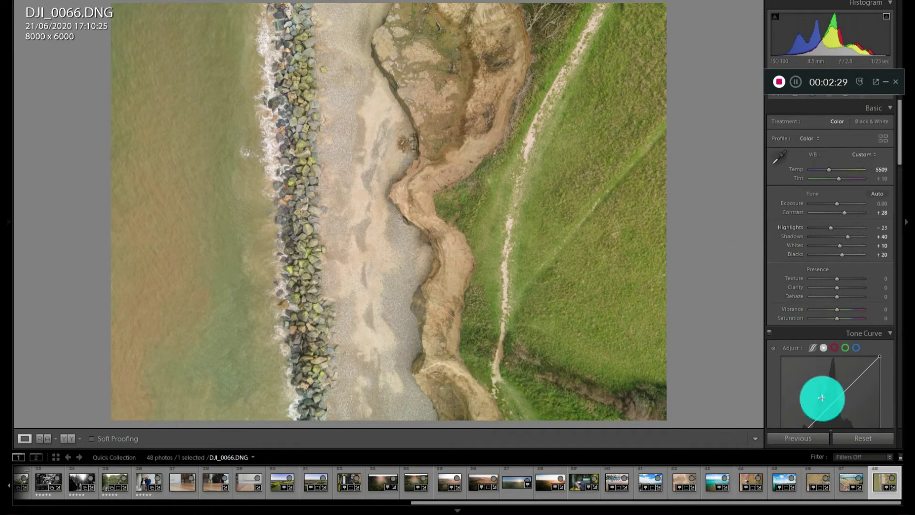
# - Compare the tone adjustments with the unedited photo by repeatedly resetting all settings and undoing the reset
pyautogui.click(852, 442)
pyautogui.hotkey('ctrl', 'z')
pyautogui.click(853, 442)
pyautogui.hotkey('ctrl', 'z')
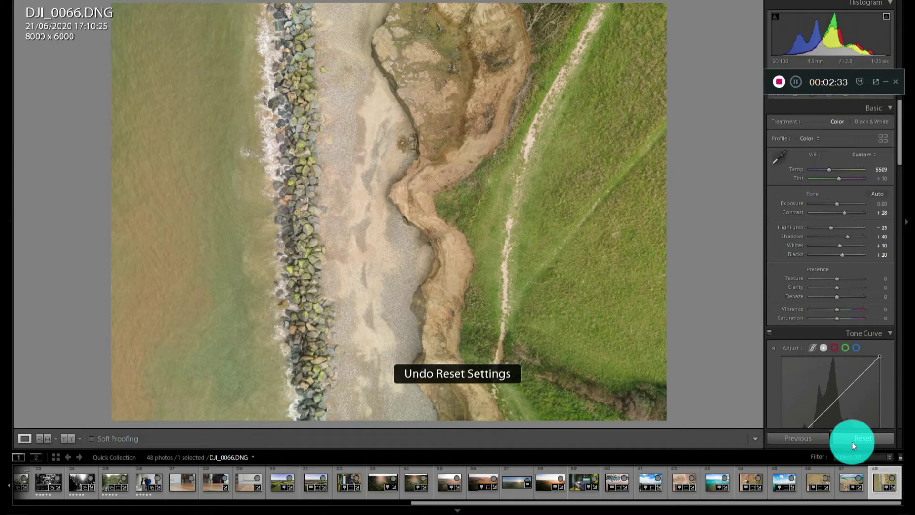
pyautogui.click(852, 442)
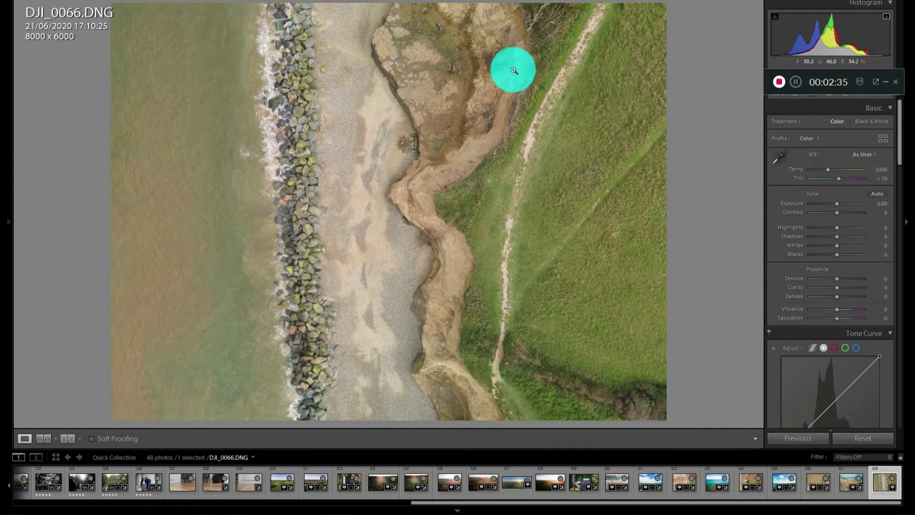
pyautogui.hotkey('ctrl', 'z')
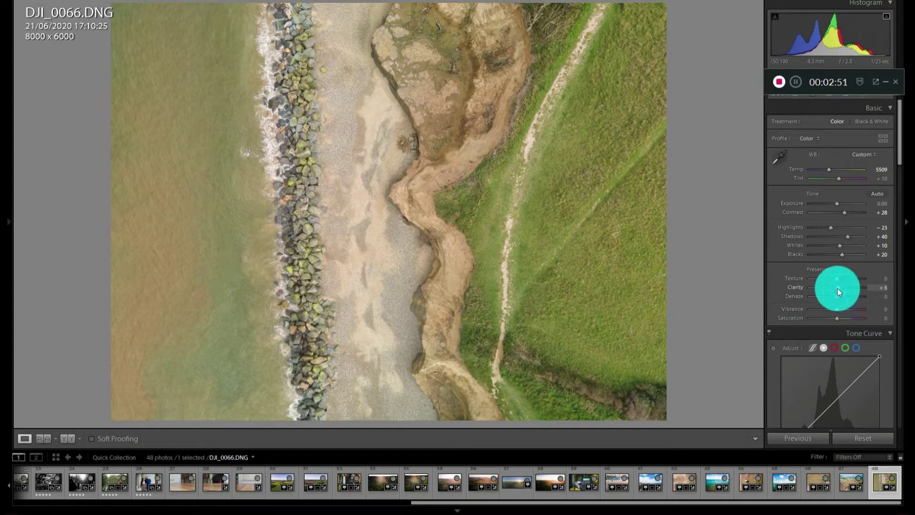
# - Set the photo's clarity to +5 and dehaze to +35
pyautogui.moveTo(839, 292); pyautogui.dragTo(839, 292)
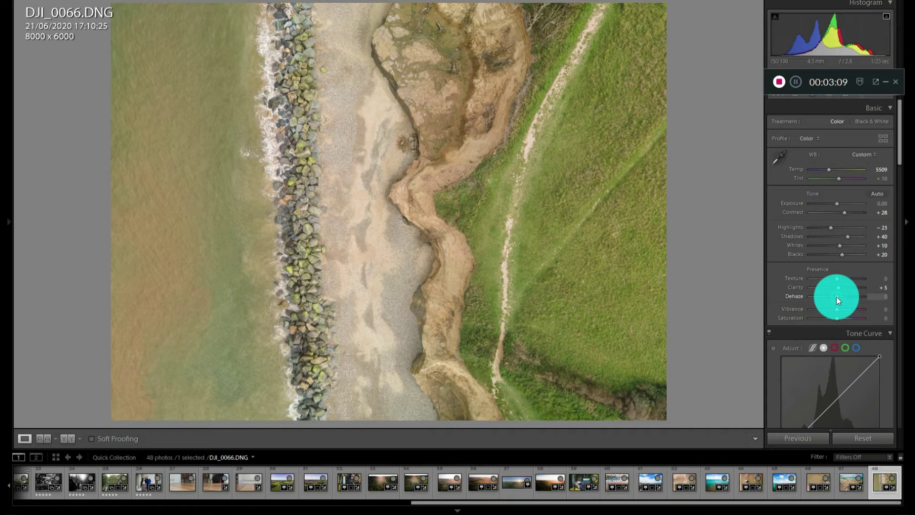
pyautogui.moveTo(836, 296); pyautogui.dragTo(838, 296)
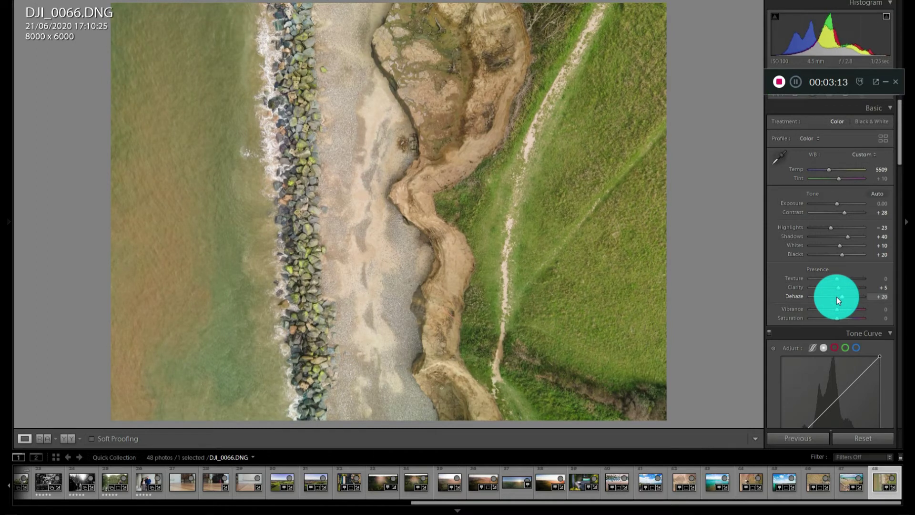
pyautogui.moveTo(838, 297); pyautogui.dragTo(839, 297)
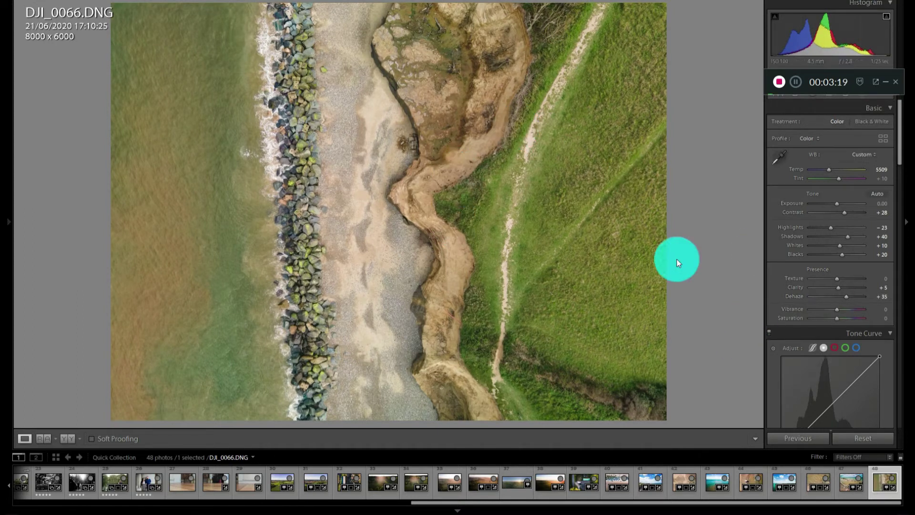
pyautogui.click(730, 264)
# - Check the effect of clarity and dehaze on the whole photo by resetting all settings and undoing the reset
pyautogui.click(870, 439)
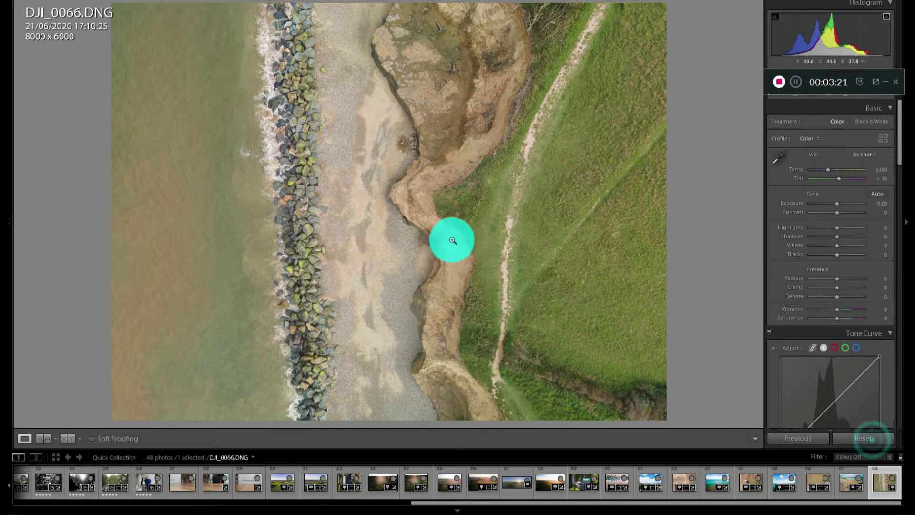
pyautogui.hotkey('ctrl', 'z')
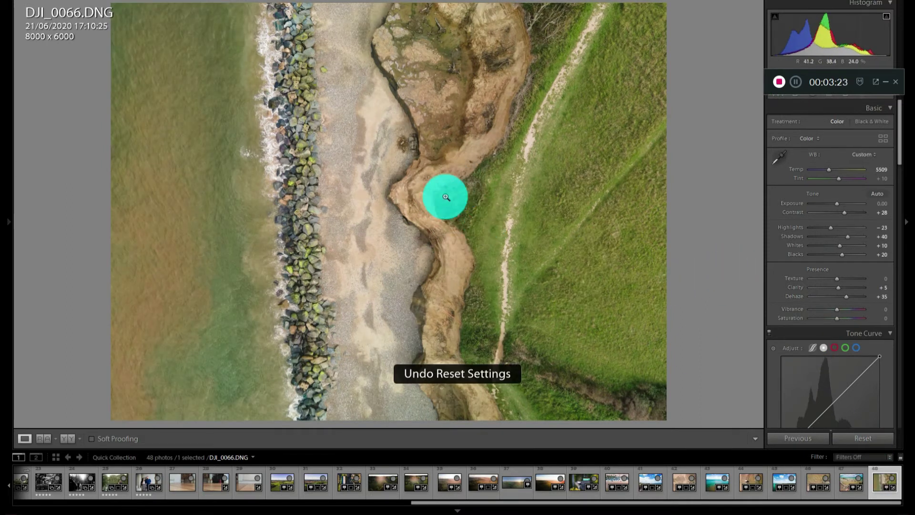
pyautogui.hotkey('ctrl', 'z')
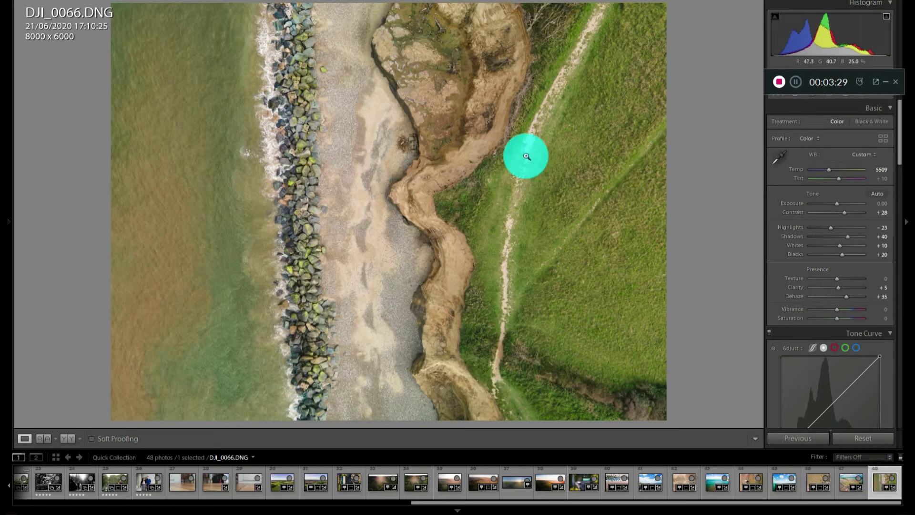
pyautogui.click(862, 438)
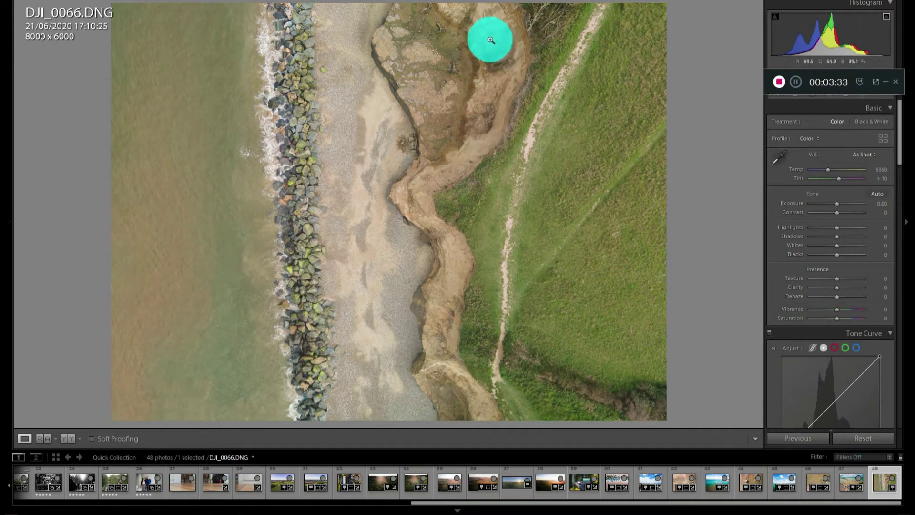
pyautogui.hotkey('ctrl', 'z')
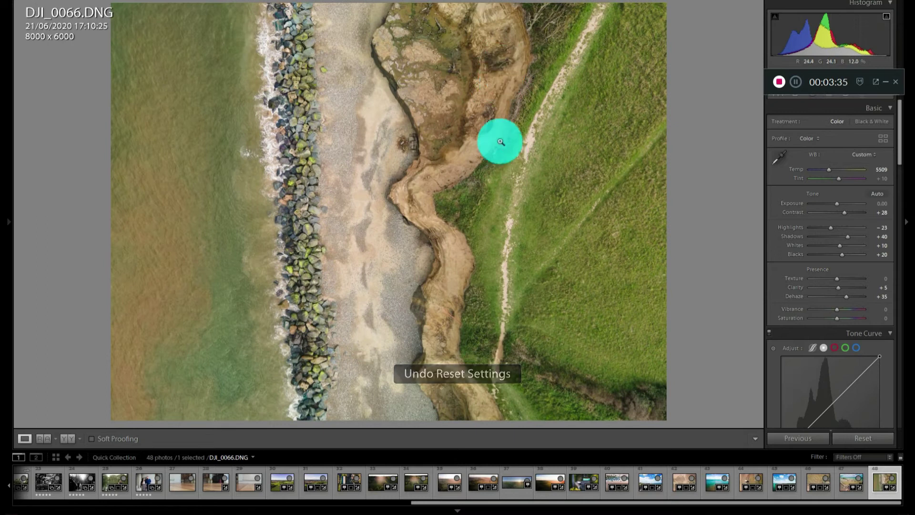
# - Examine the fallen trees on the cliff up close with and without the adjustments, temporarily resetting the settings
pyautogui.click(498, 57)
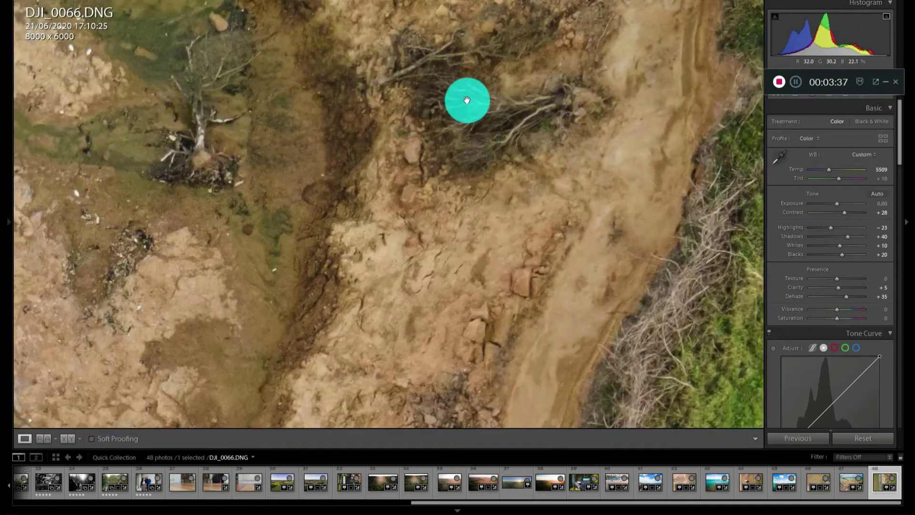
pyautogui.moveTo(465, 99); pyautogui.dragTo(472, 158)
pyautogui.click(863, 438)
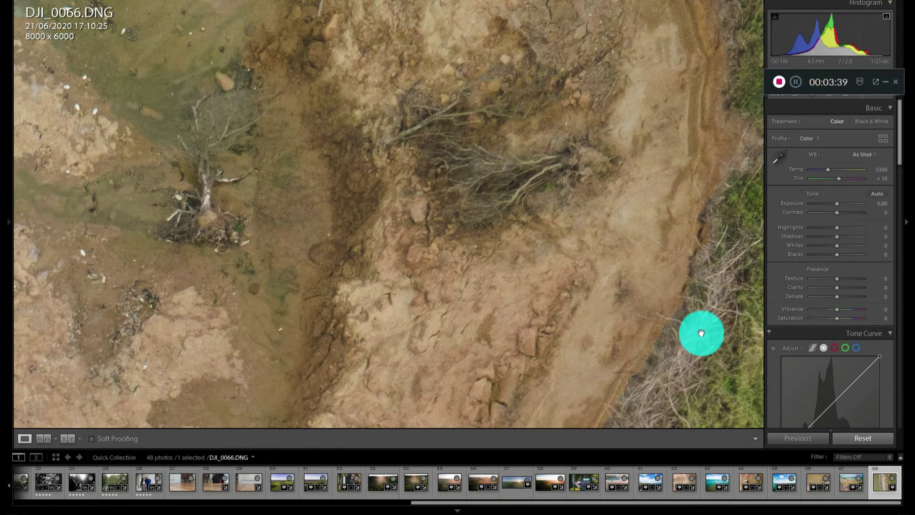
pyautogui.hotkey('ctrl', 'z')
pyautogui.moveTo(368, 190); pyautogui.dragTo(210, 188)
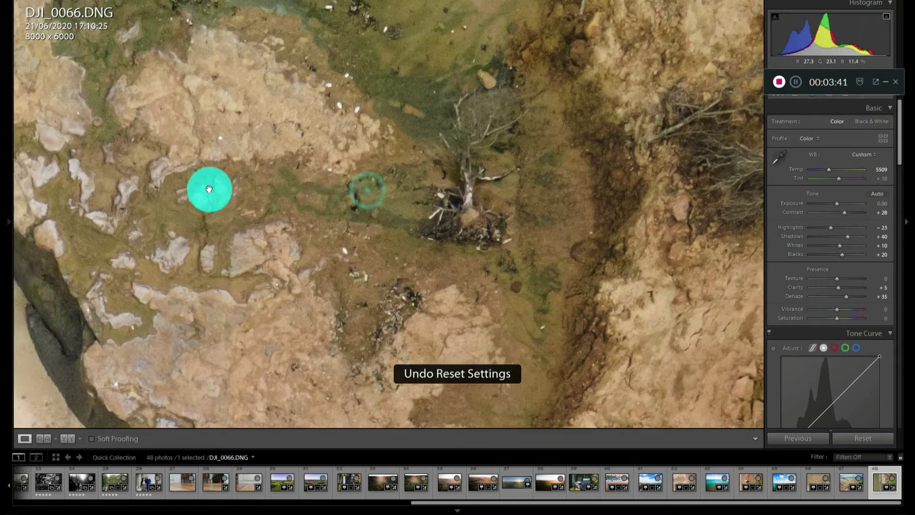
pyautogui.click(415, 210)
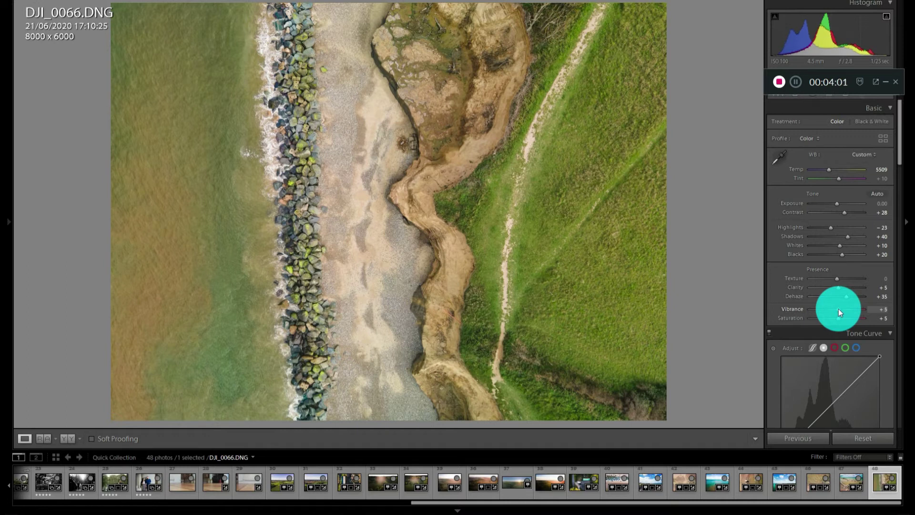
# - Set the photo's vibrance to +10 and compare the result with the unedited photo, restoring the adjustments
pyautogui.press('Up')
pyautogui.press('Up')
pyautogui.press('Up')
pyautogui.moveTo(843, 313)
pyautogui.mouseDown()
pyautogui.moveTo(866, 310)
pyautogui.moveTo(840, 313)
pyautogui.mouseUp()
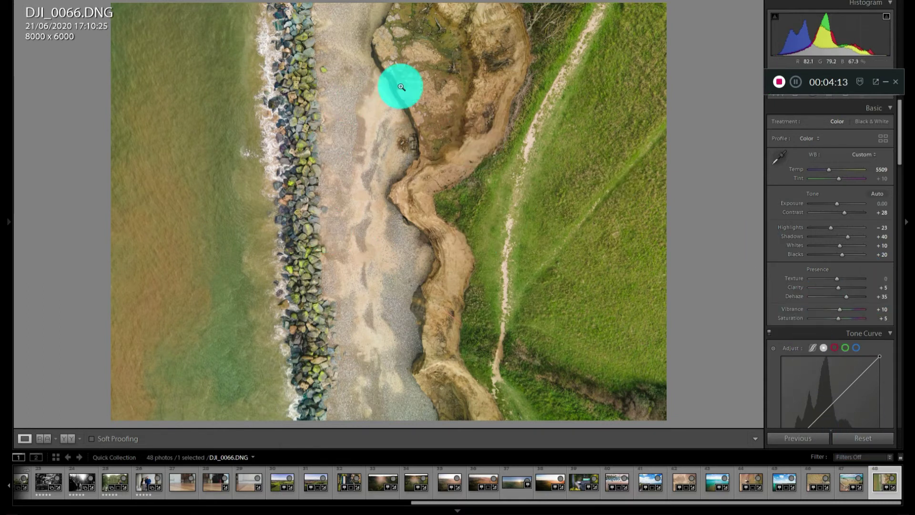
pyautogui.click(857, 438)
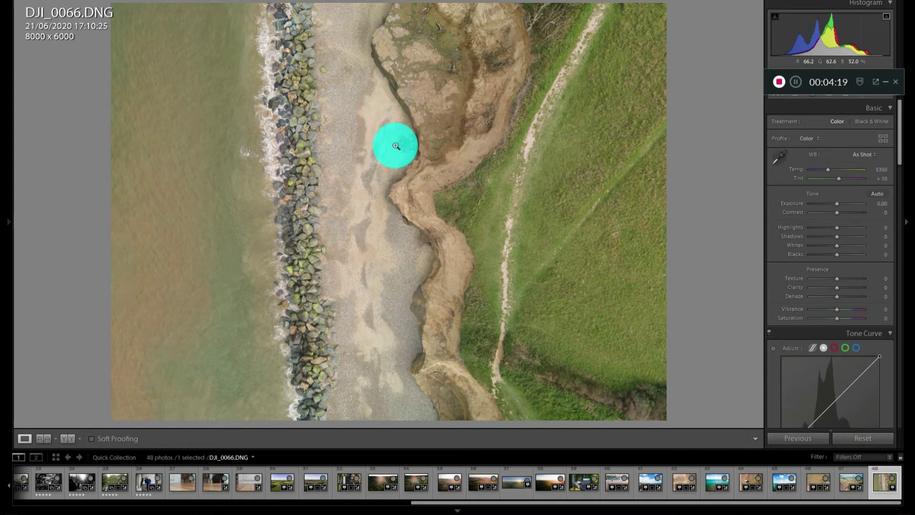
pyautogui.hotkey('ctrl', 'z')
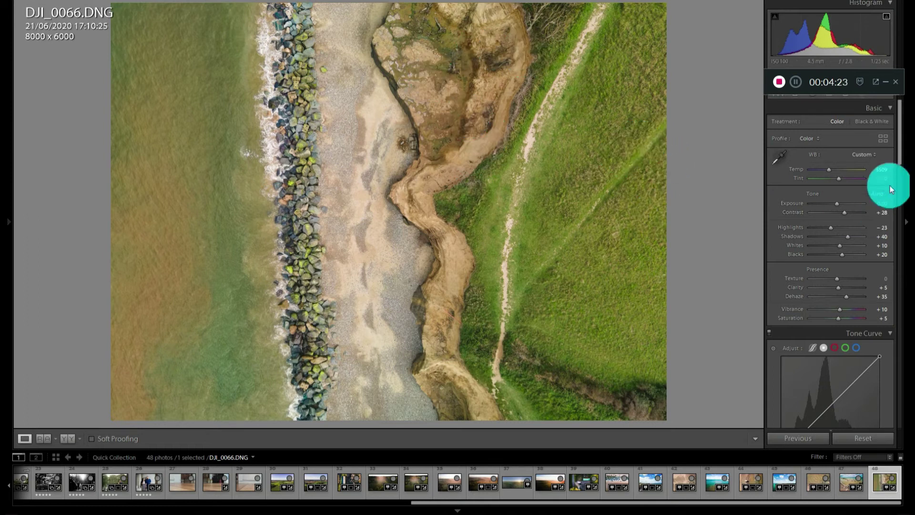
# - Try the Medium Contrast preset for the point curve and undo it
pyautogui.scroll(-6, 891, 184)
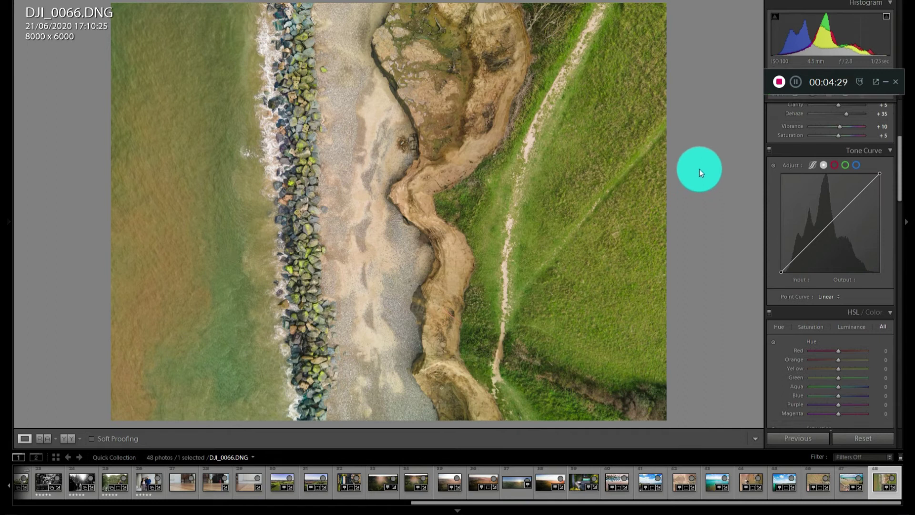
pyautogui.click(824, 299)
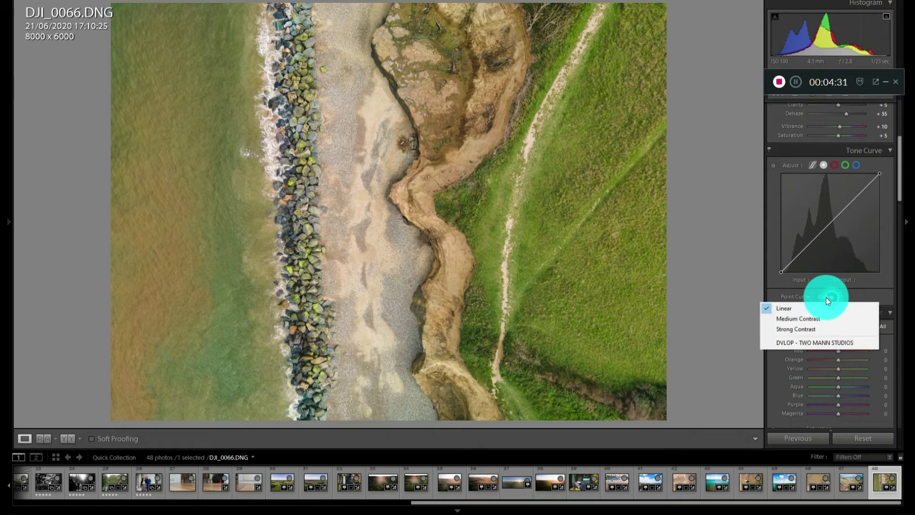
pyautogui.click(806, 319)
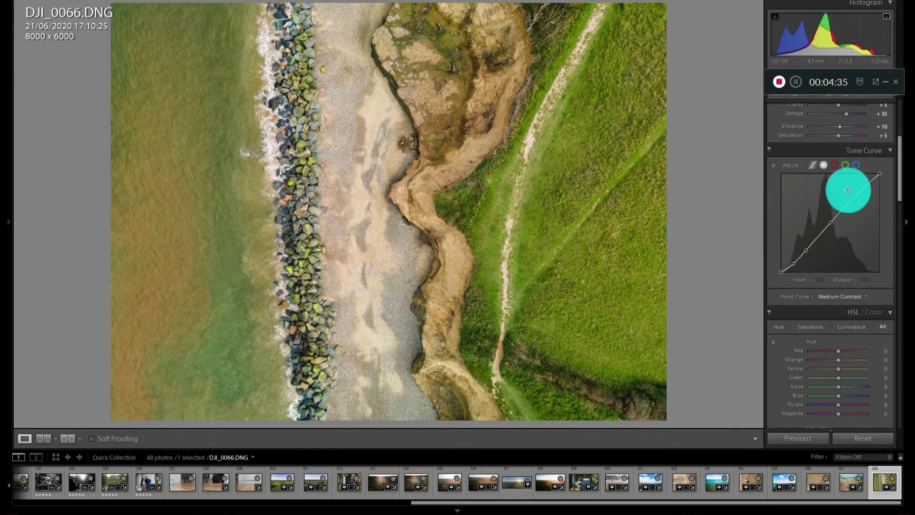
pyautogui.hotkey('ctrl', 'z')
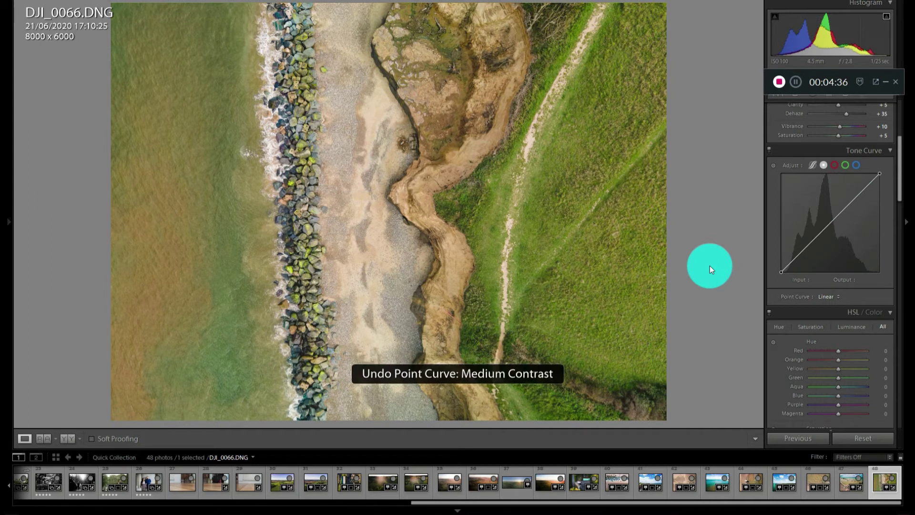
# - Shape an S-curve in the point tone curve with a shadow point at input 44, output 28 and a highlight point at about 187, output 204
pyautogui.click(796, 258)
pyautogui.moveTo(797, 259); pyautogui.dragTo(798, 262)
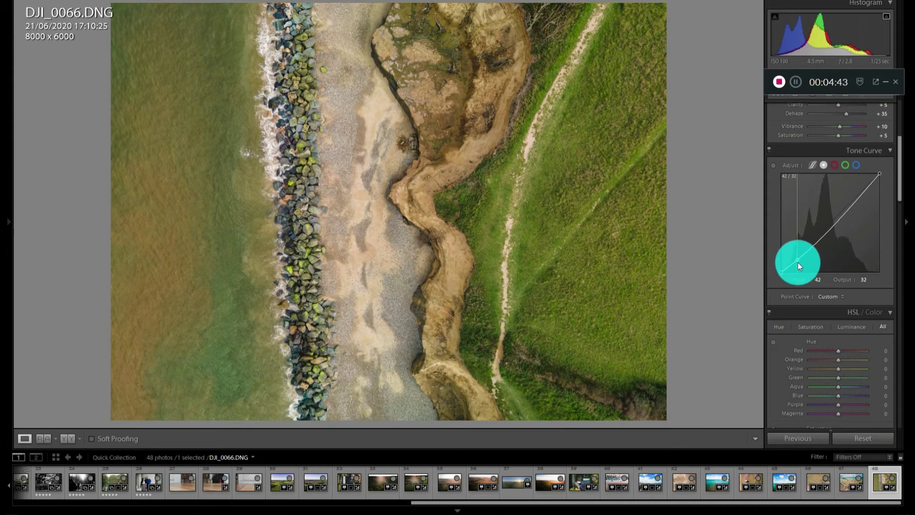
pyautogui.click(857, 198)
pyautogui.moveTo(856, 198); pyautogui.dragTo(855, 194)
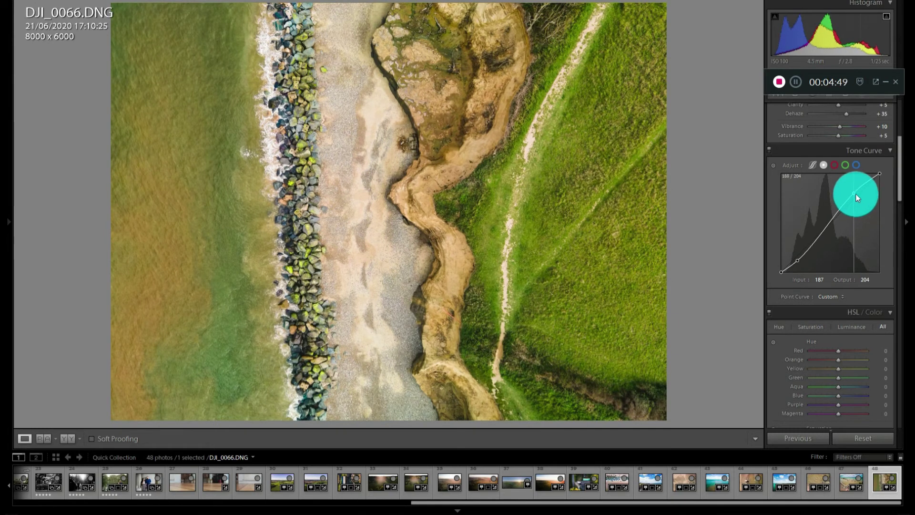
pyautogui.click(798, 260)
pyautogui.moveTo(798, 261); pyautogui.dragTo(799, 264)
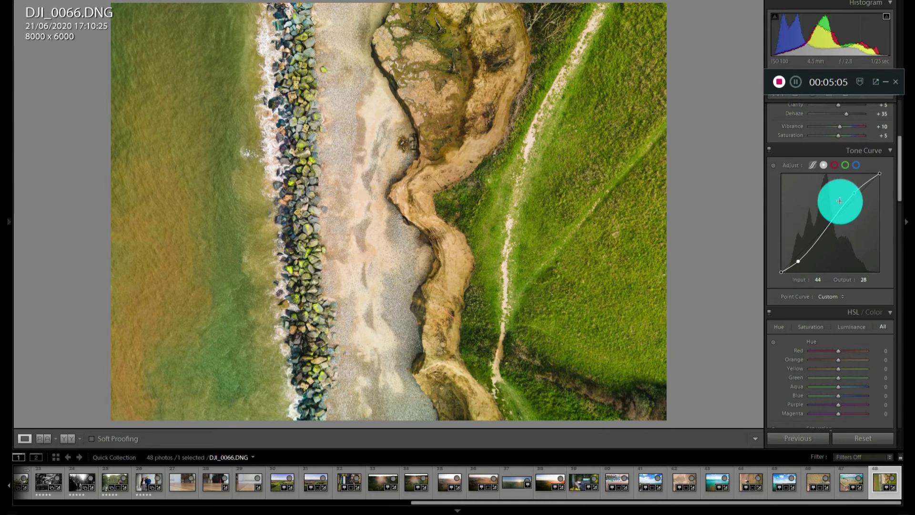
# - Replace the tone curve's highlight point with a slightly higher one and move the shadow point to input 59, output 41
pyautogui.click(381, 241)
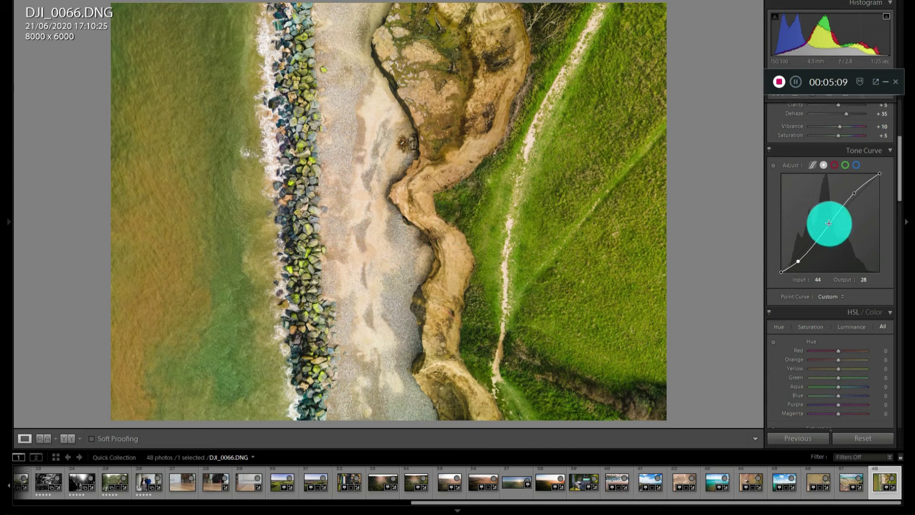
pyautogui.doubleClick(855, 193)
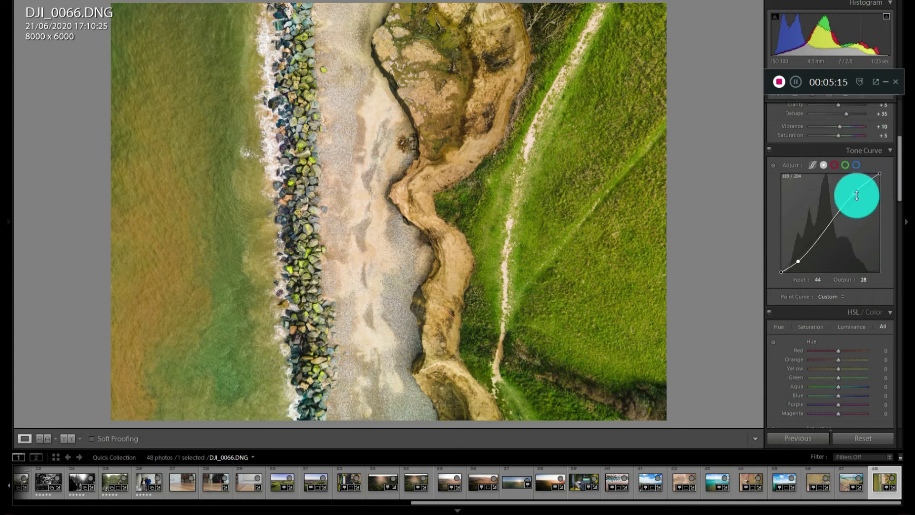
pyautogui.click(855, 194)
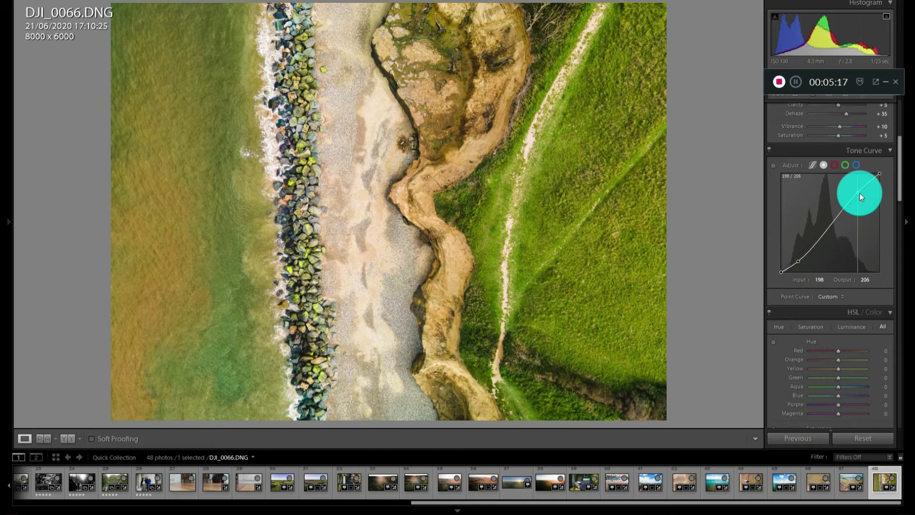
pyautogui.moveTo(856, 193); pyautogui.dragTo(856, 192)
pyautogui.click(797, 265)
pyautogui.moveTo(798, 266)
pyautogui.mouseDown()
pyautogui.moveTo(836, 254)
pyautogui.moveTo(805, 258)
pyautogui.mouseUp()
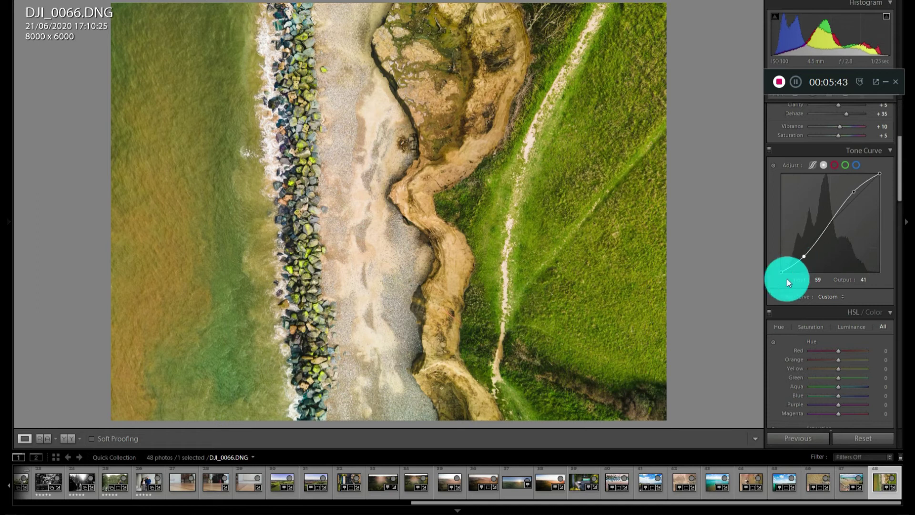
# - Keep the tone curve's end points at 0 and 255 and add a midtone point at input 123, output 130
pyautogui.moveTo(782, 271); pyautogui.dragTo(777, 279)
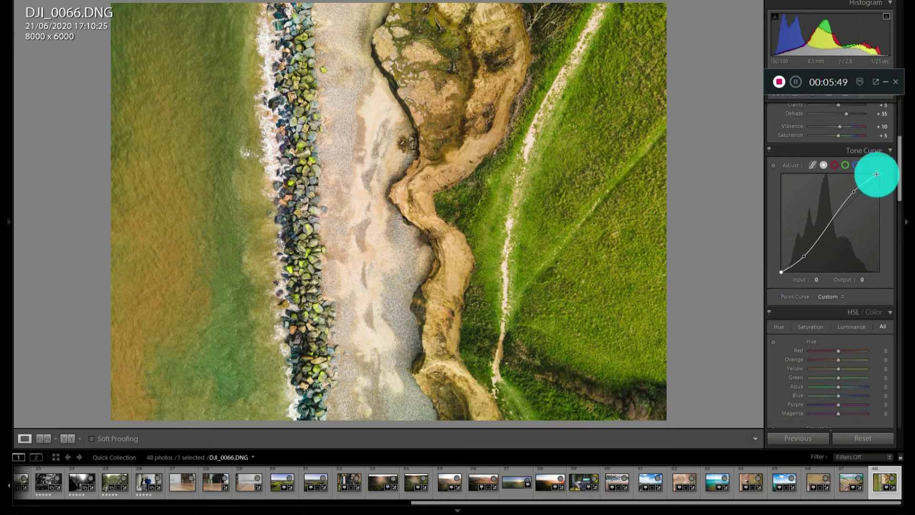
pyautogui.moveTo(881, 174)
pyautogui.mouseDown()
pyautogui.moveTo(875, 180)
pyautogui.moveTo(892, 172)
pyautogui.mouseUp()
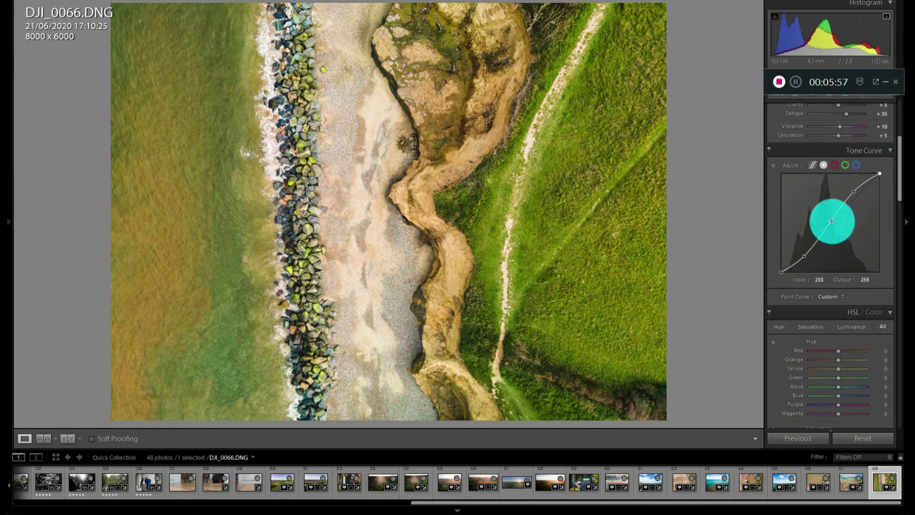
pyautogui.moveTo(832, 221)
pyautogui.mouseDown()
pyautogui.moveTo(838, 227)
pyautogui.moveTo(829, 222)
pyautogui.mouseUp()
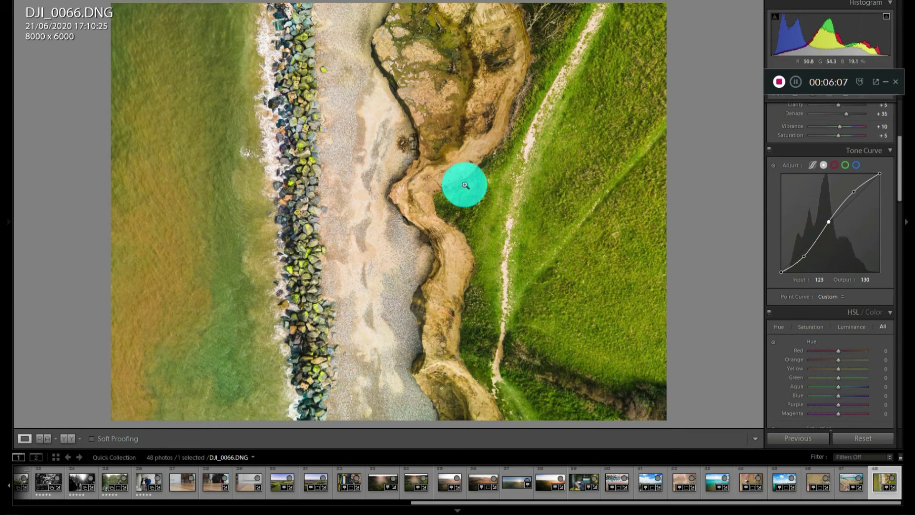
# - Try the automatic Upright correction on the photo and turn it off again
pyautogui.scroll(-15, 811, 240)
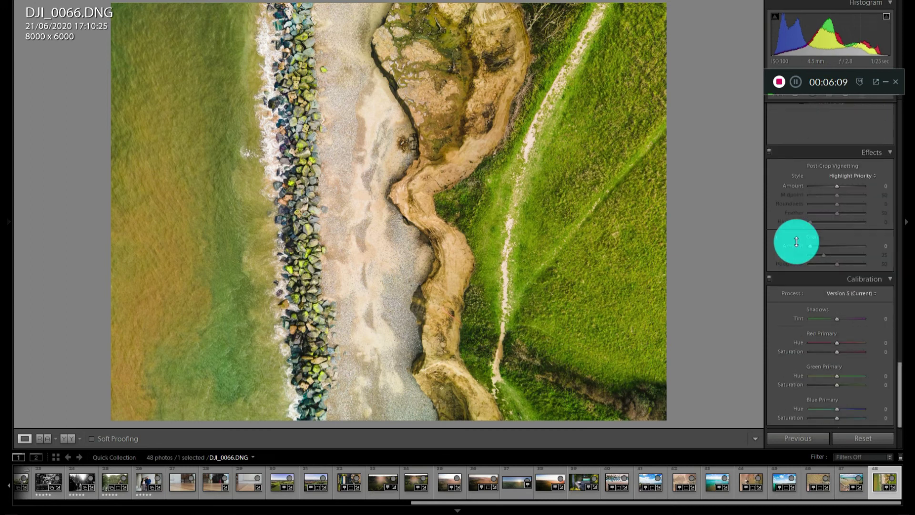
pyautogui.scroll(4, 791, 239)
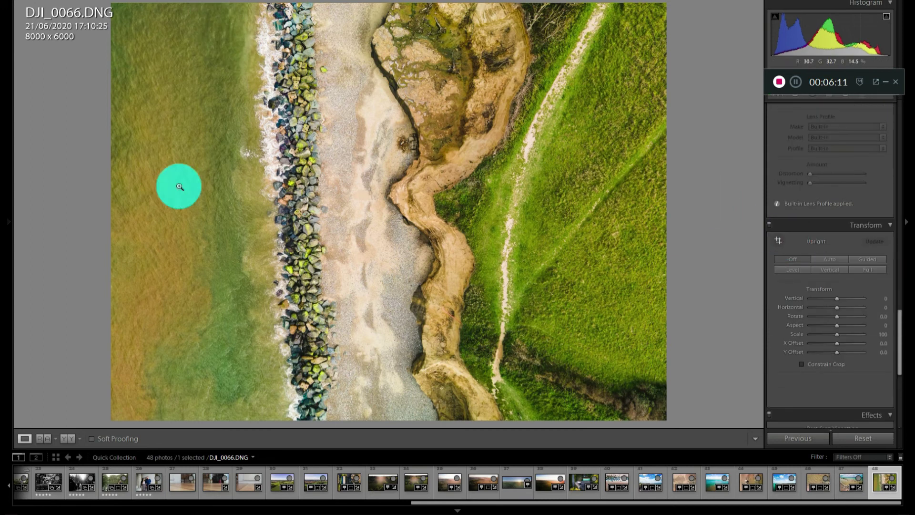
pyautogui.click(830, 259)
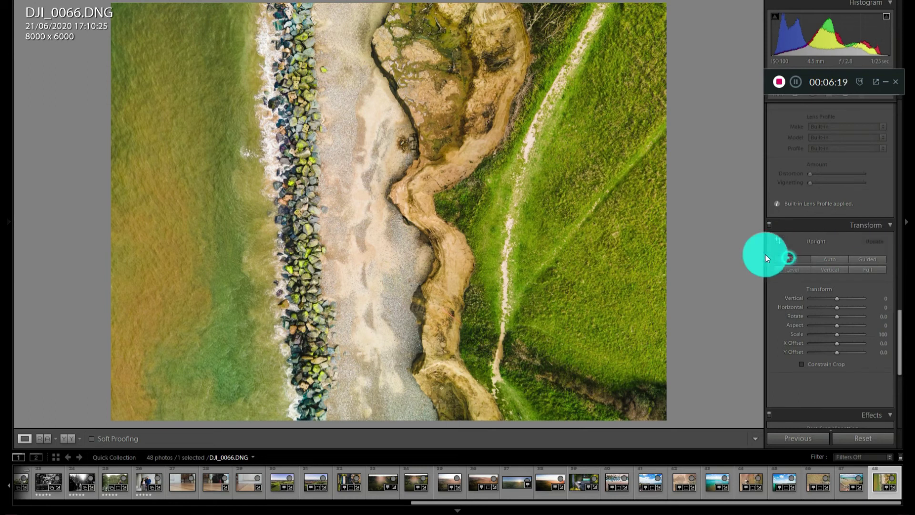
# - Straighten the photo by rotating the crop to an angle of 2.53 with the original aspect, and apply it
pyautogui.scroll(15, 837, 233)
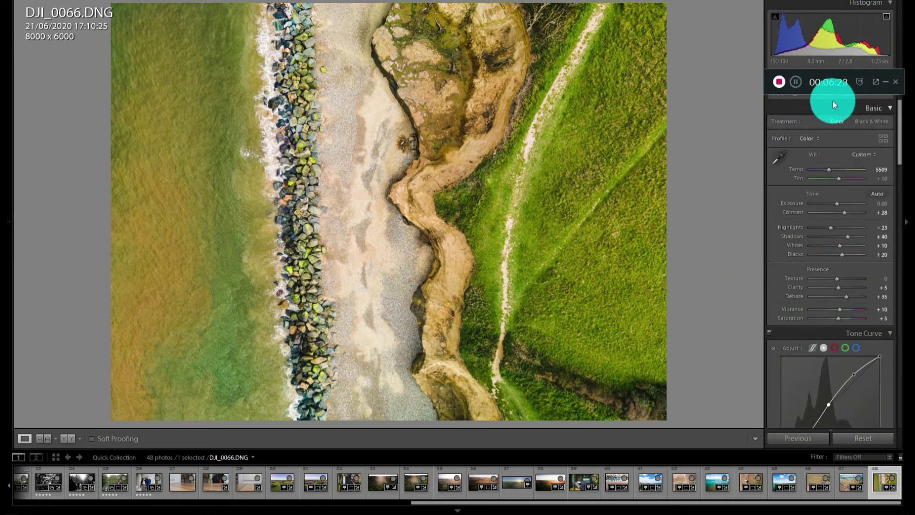
pyautogui.moveTo(827, 75); pyautogui.dragTo(828, 204)
pyautogui.click(786, 92)
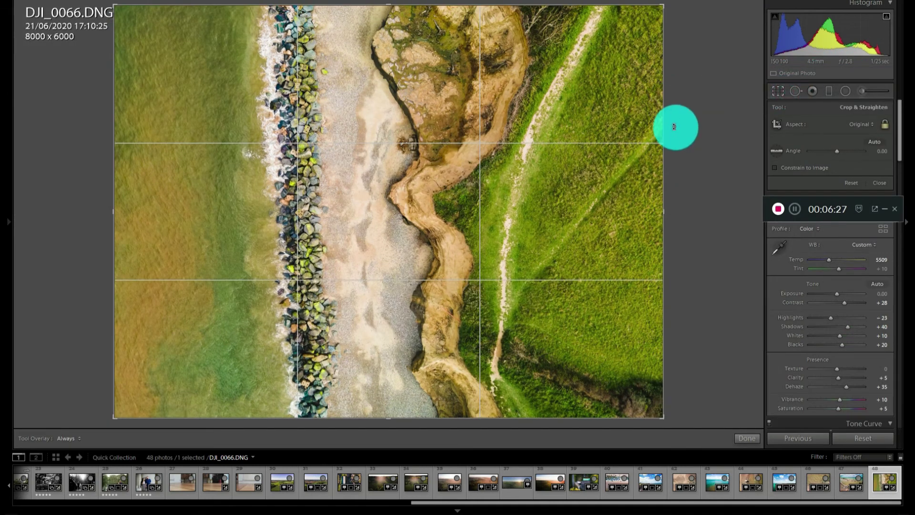
pyautogui.moveTo(675, 128); pyautogui.dragTo(674, 138)
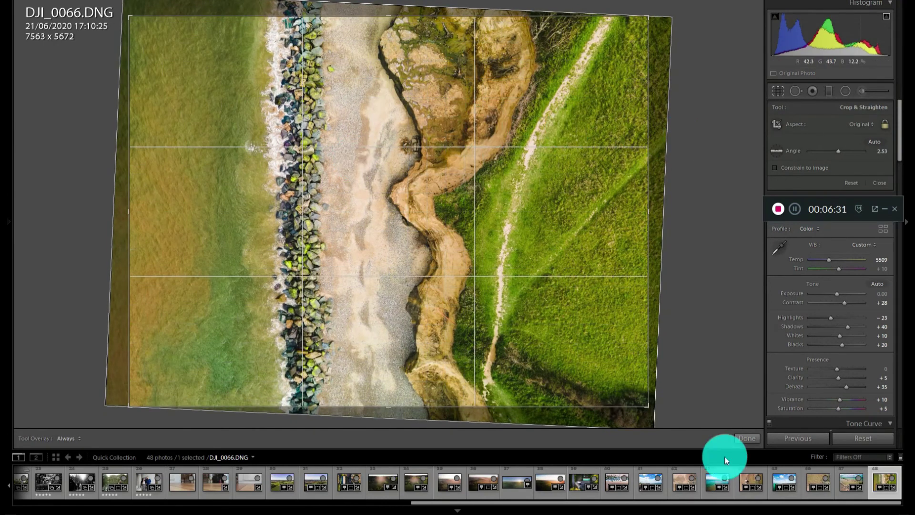
pyautogui.click(751, 437)
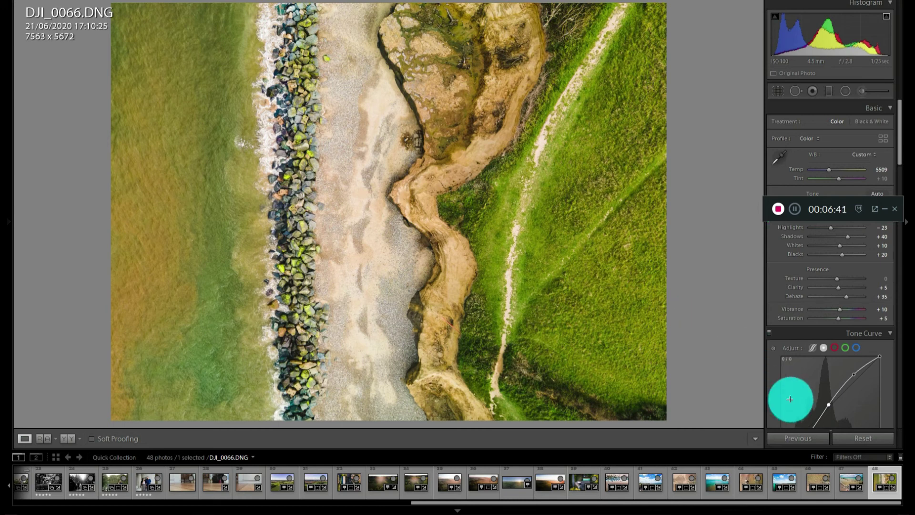
# - Compare the photo with its unedited state by resetting all settings and undoing the reset, and check the water beside the rocks up close
pyautogui.click(862, 438)
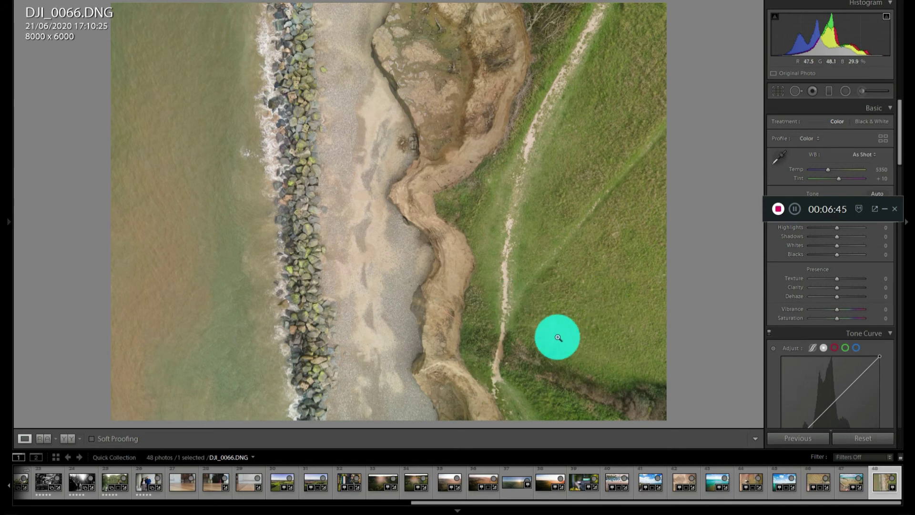
pyautogui.hotkey('ctrl', 'z')
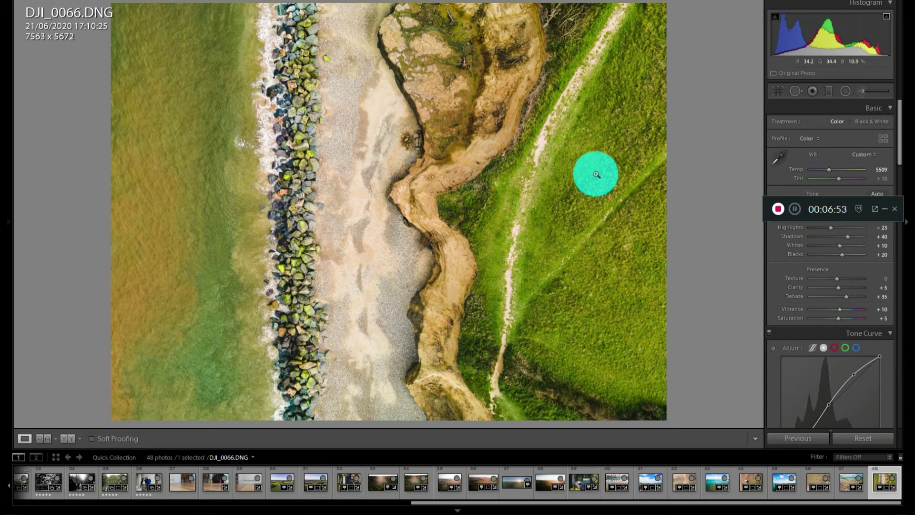
pyautogui.click(205, 286)
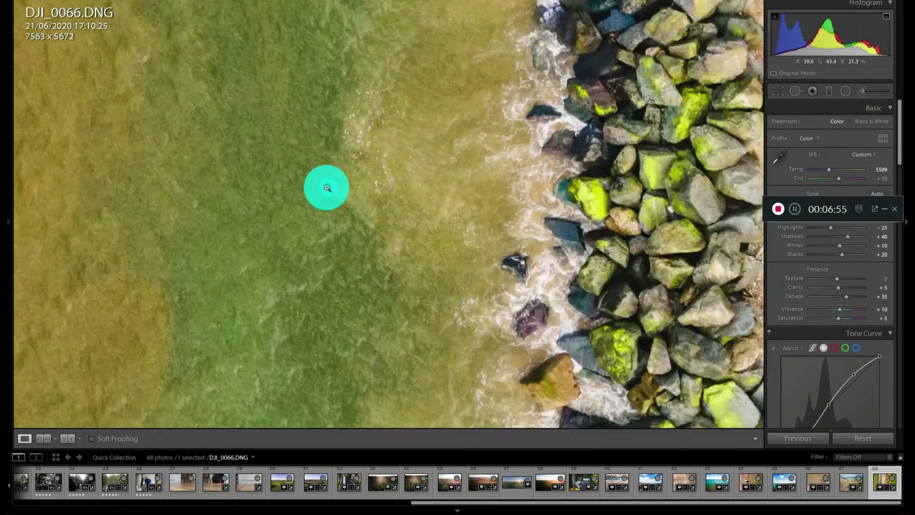
pyautogui.click(327, 188)
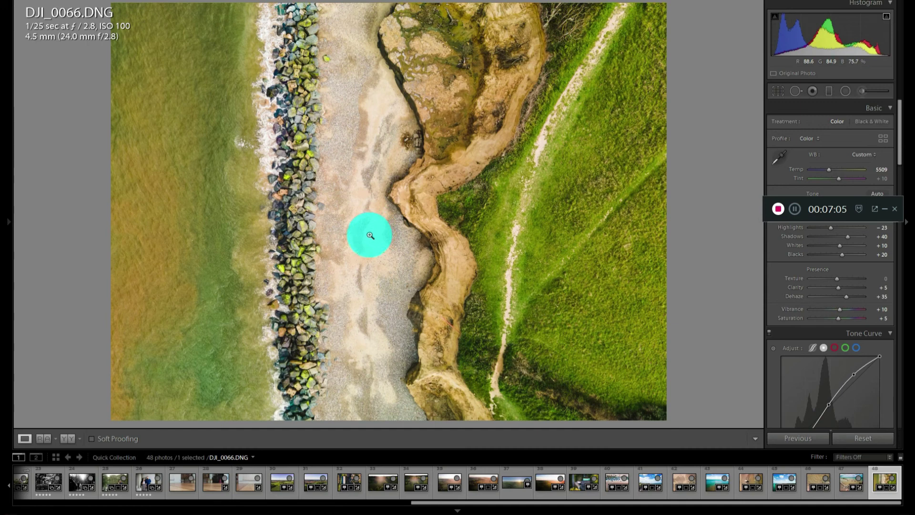
# - Examine the quality of the sea surface at close zoom and return to the whole photo
pyautogui.click(363, 234)
pyautogui.moveTo(286, 229); pyautogui.dragTo(306, 206)
pyautogui.moveTo(229, 219); pyautogui.dragTo(200, 210)
pyautogui.moveTo(435, 217); pyautogui.dragTo(376, 231)
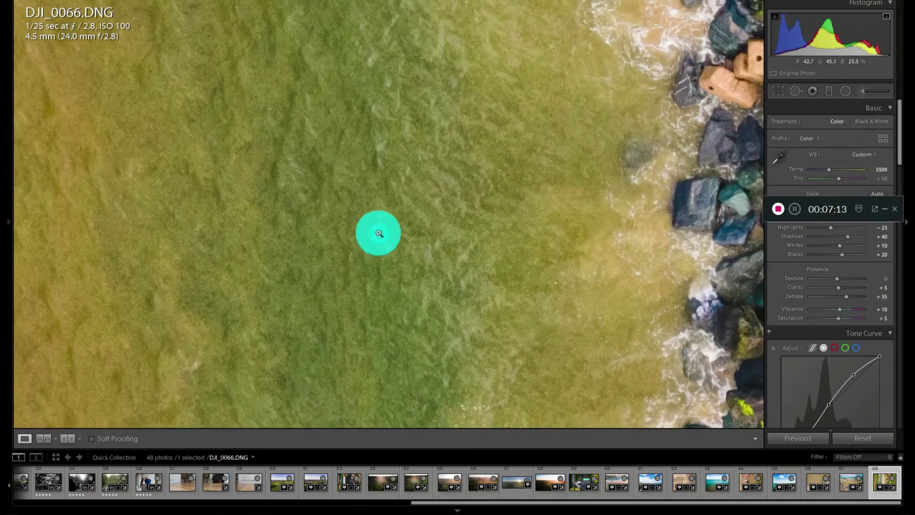
pyautogui.click(376, 231)
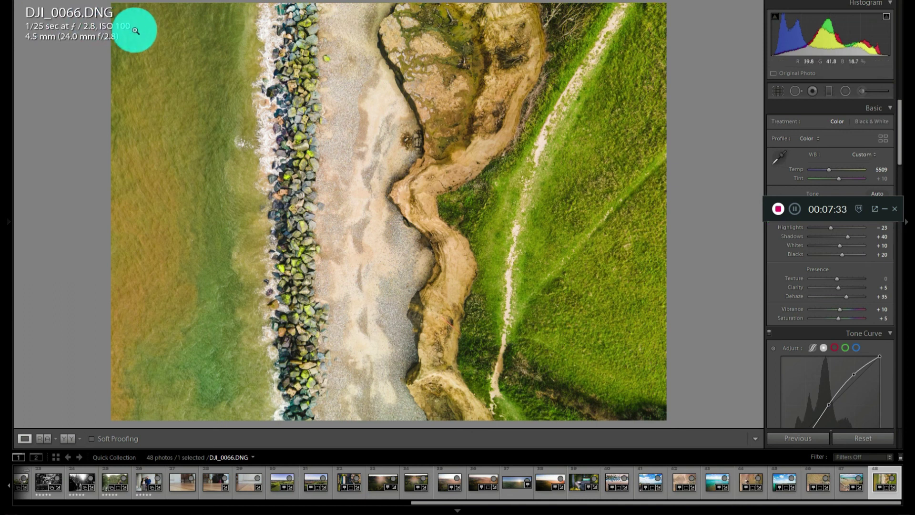
# - Inspect the rocks, the pebble beach and the eroded cliff up close for detail, and return to the whole photo
pyautogui.click(276, 178)
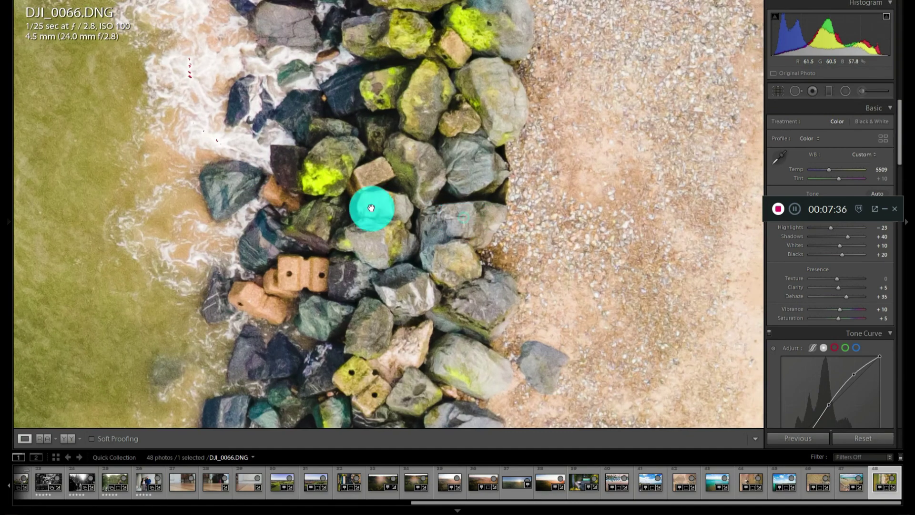
pyautogui.click(370, 206)
pyautogui.click(542, 202)
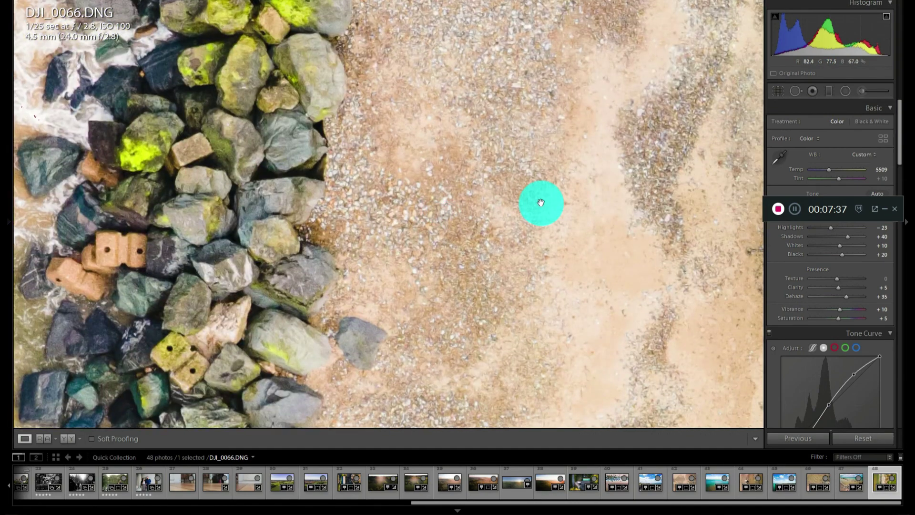
pyautogui.click(541, 203)
pyautogui.click(462, 123)
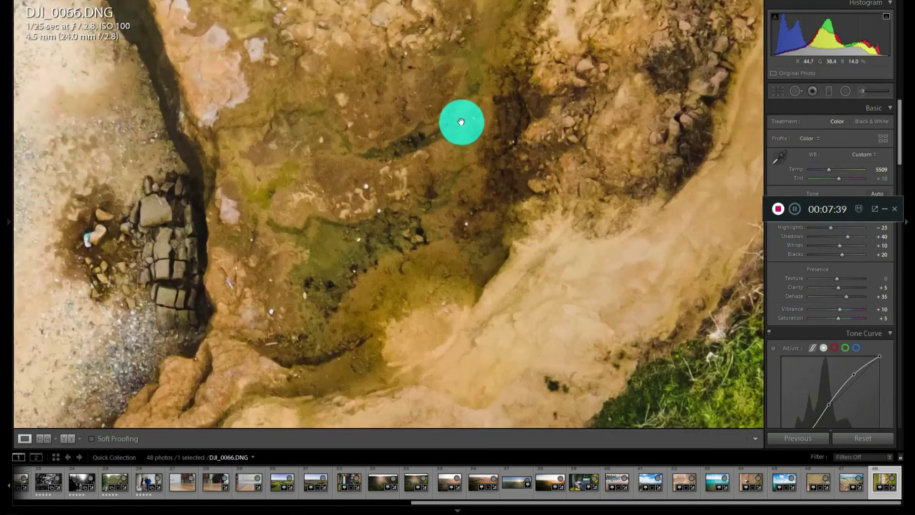
pyautogui.moveTo(461, 121); pyautogui.dragTo(444, 282)
pyautogui.moveTo(317, 235); pyautogui.dragTo(374, 124)
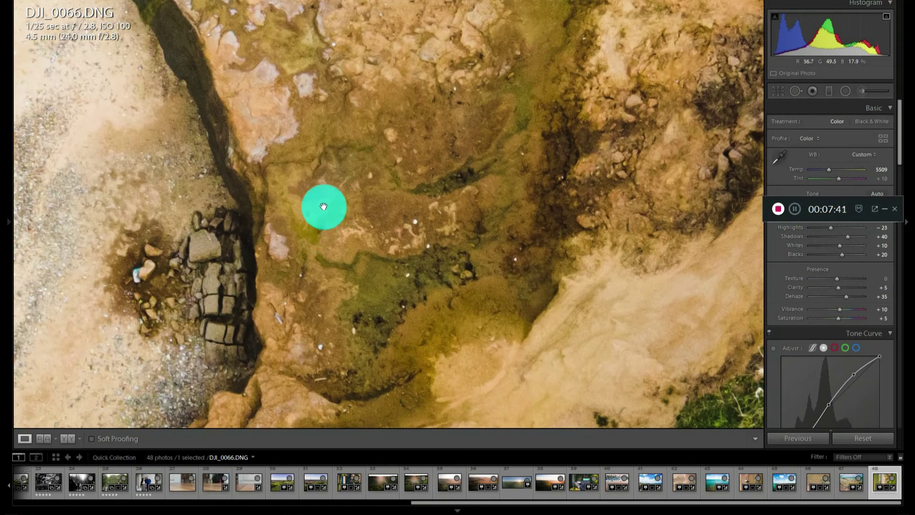
pyautogui.click(352, 203)
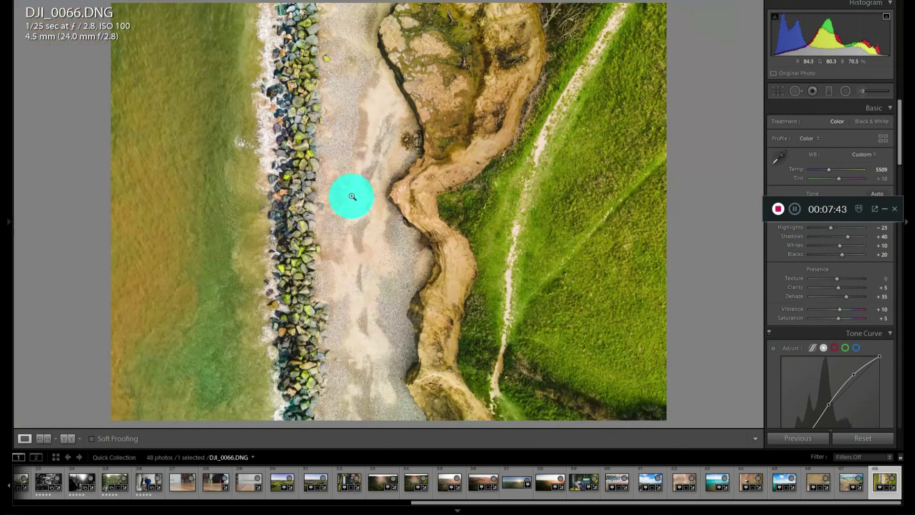